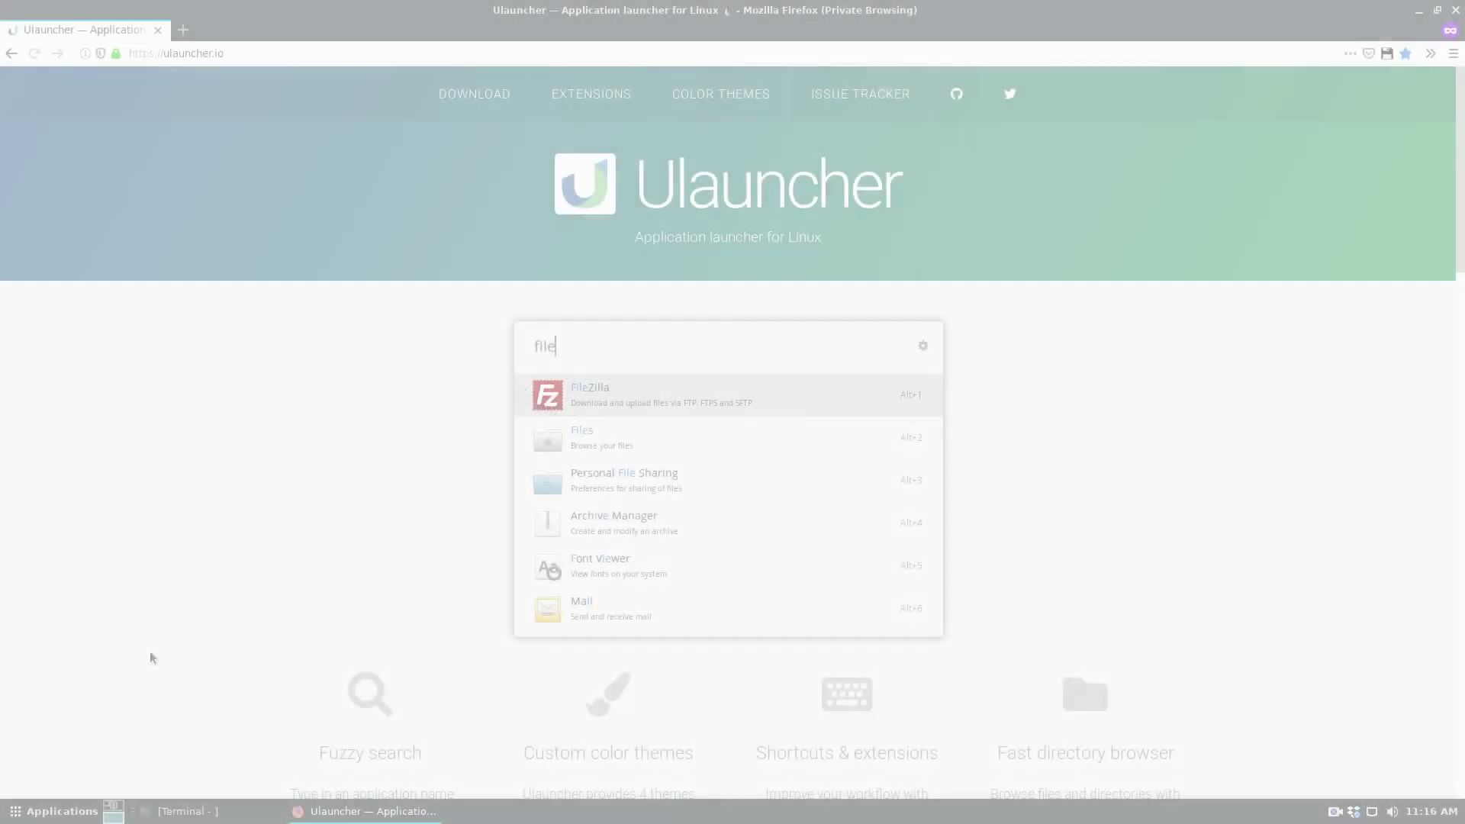
- Open Ulauncher's download section and copy the ulauncher_4.4.0.r1_fedora.rpm link address
key(BackSpace)
key(BackSpace)
key(BackSpace)
text(4*)
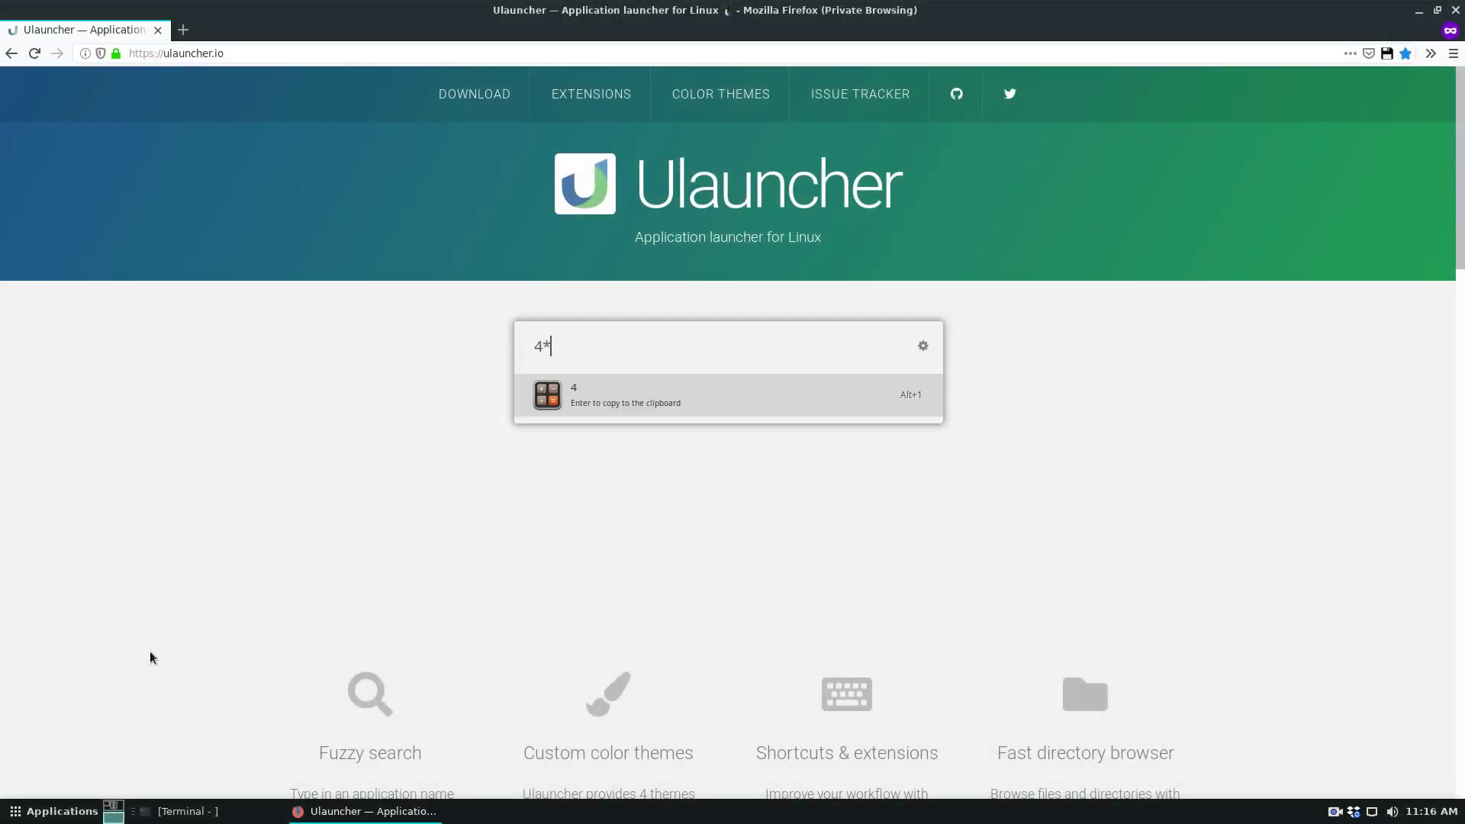
text(4)
key(BackSpace)
key(BackSpace)
key(BackSpace)
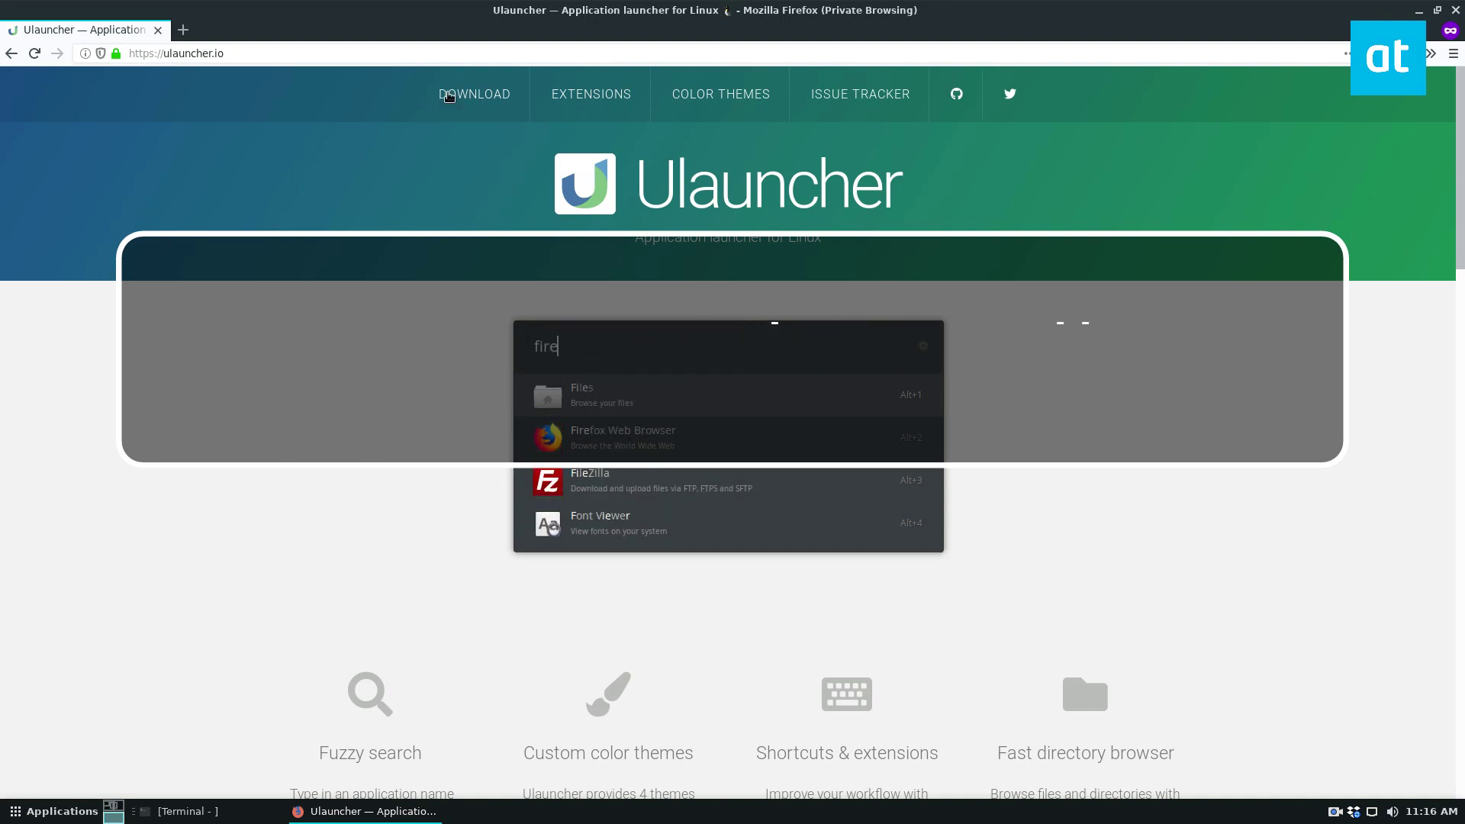
click(471, 94)
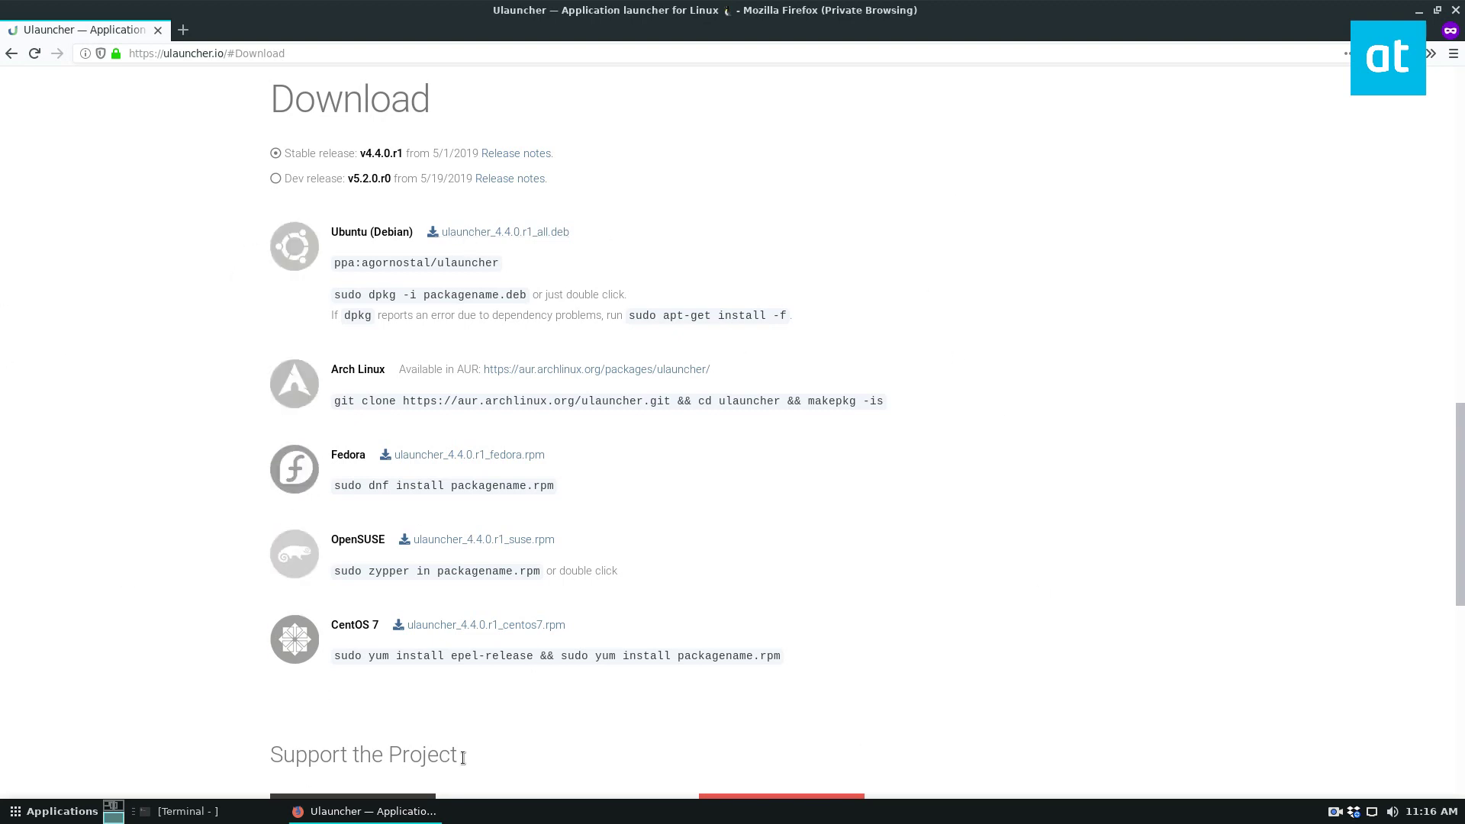
right_click(461, 455)
click(532, 586)
- Fetch the copied Fedora RPM URL with wget in the terminal
click(183, 811)
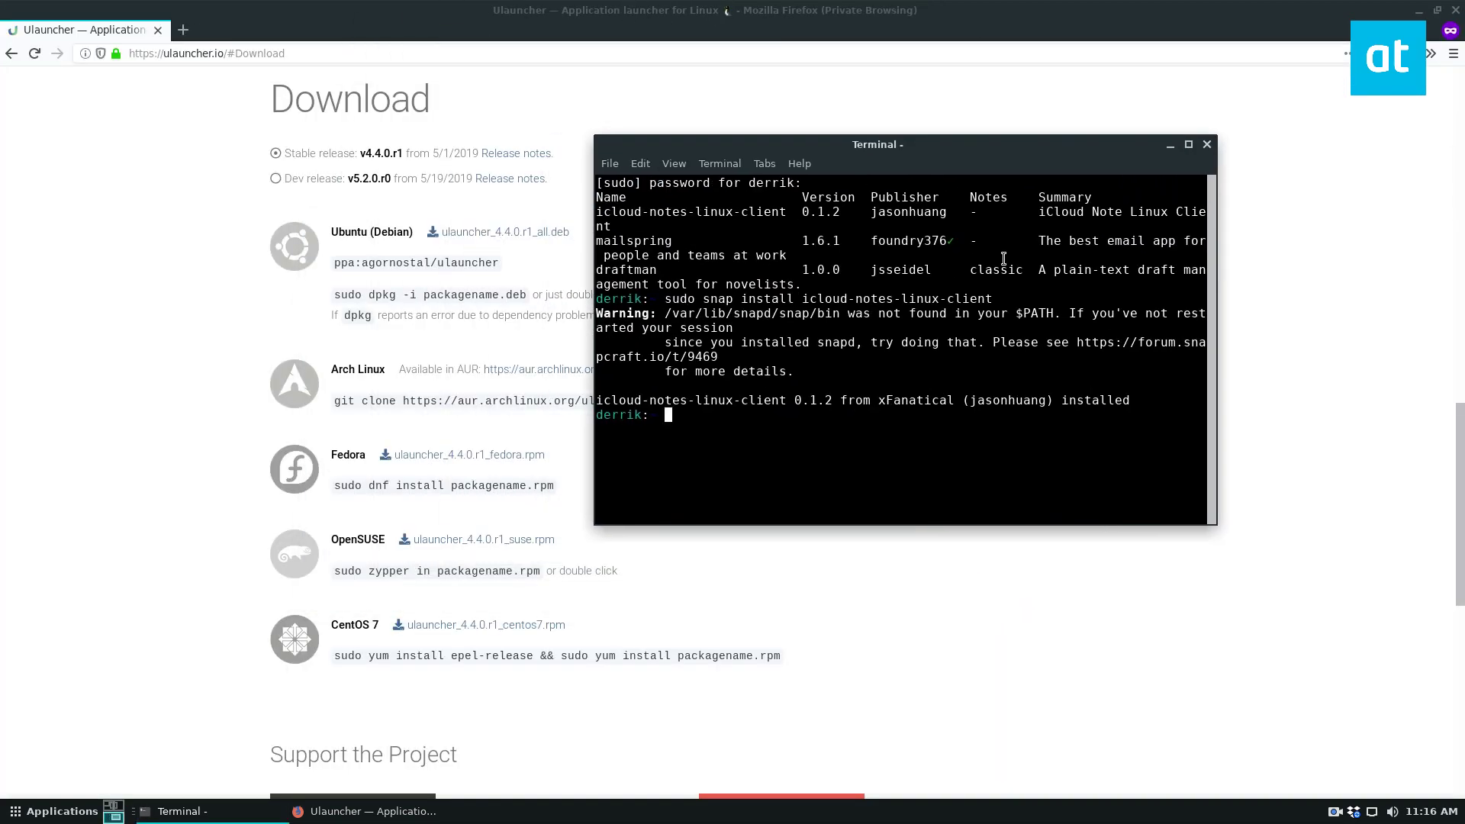
text(wget)
key(ctrl+shift+v)
key(Return)
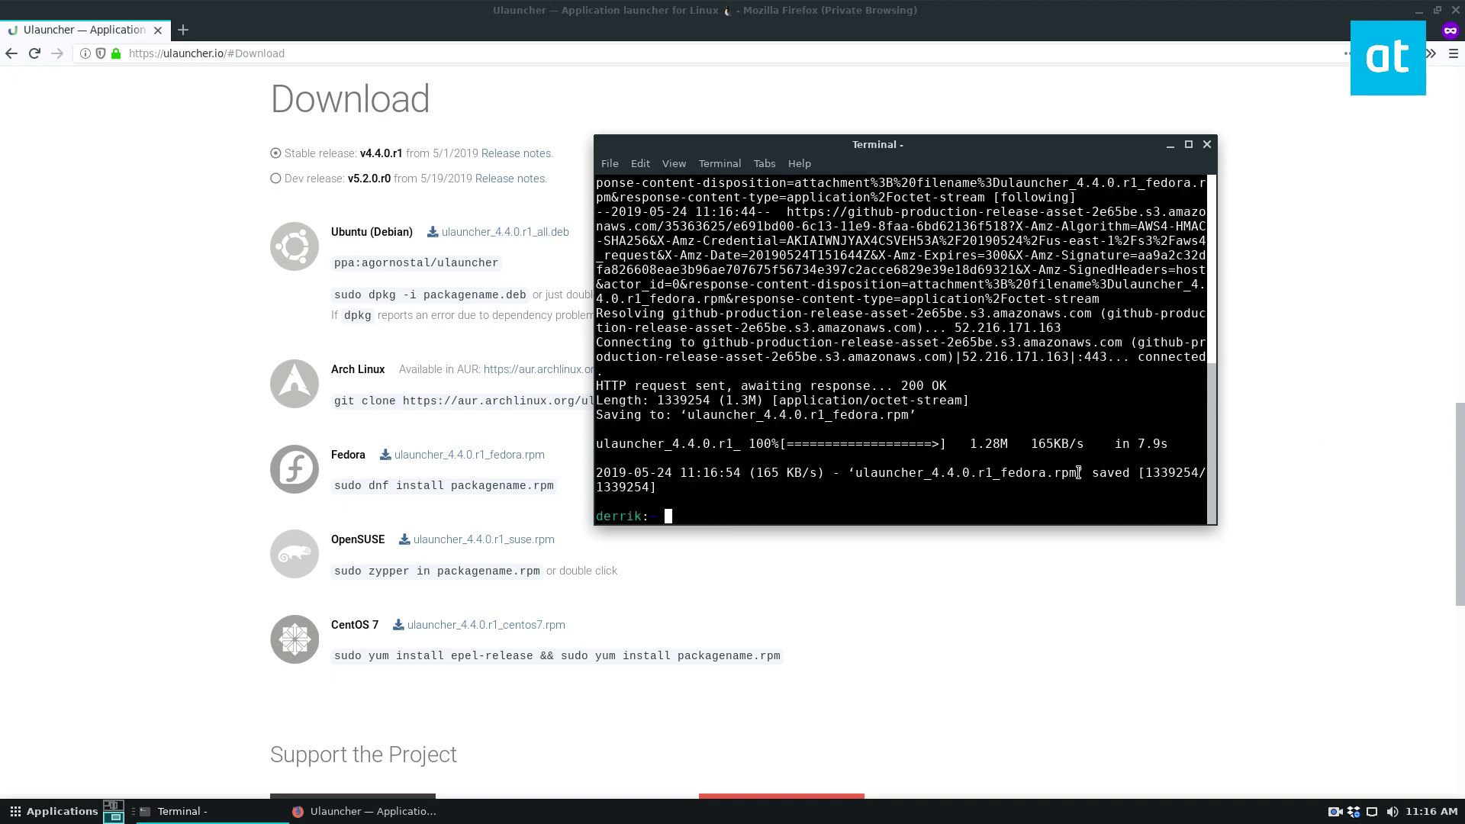
- Install ulauncher_4.4.0.r1_fedora.rpm via sudo dnf install, giving the password and confirming five packages
drag(1077, 471, 855, 472)
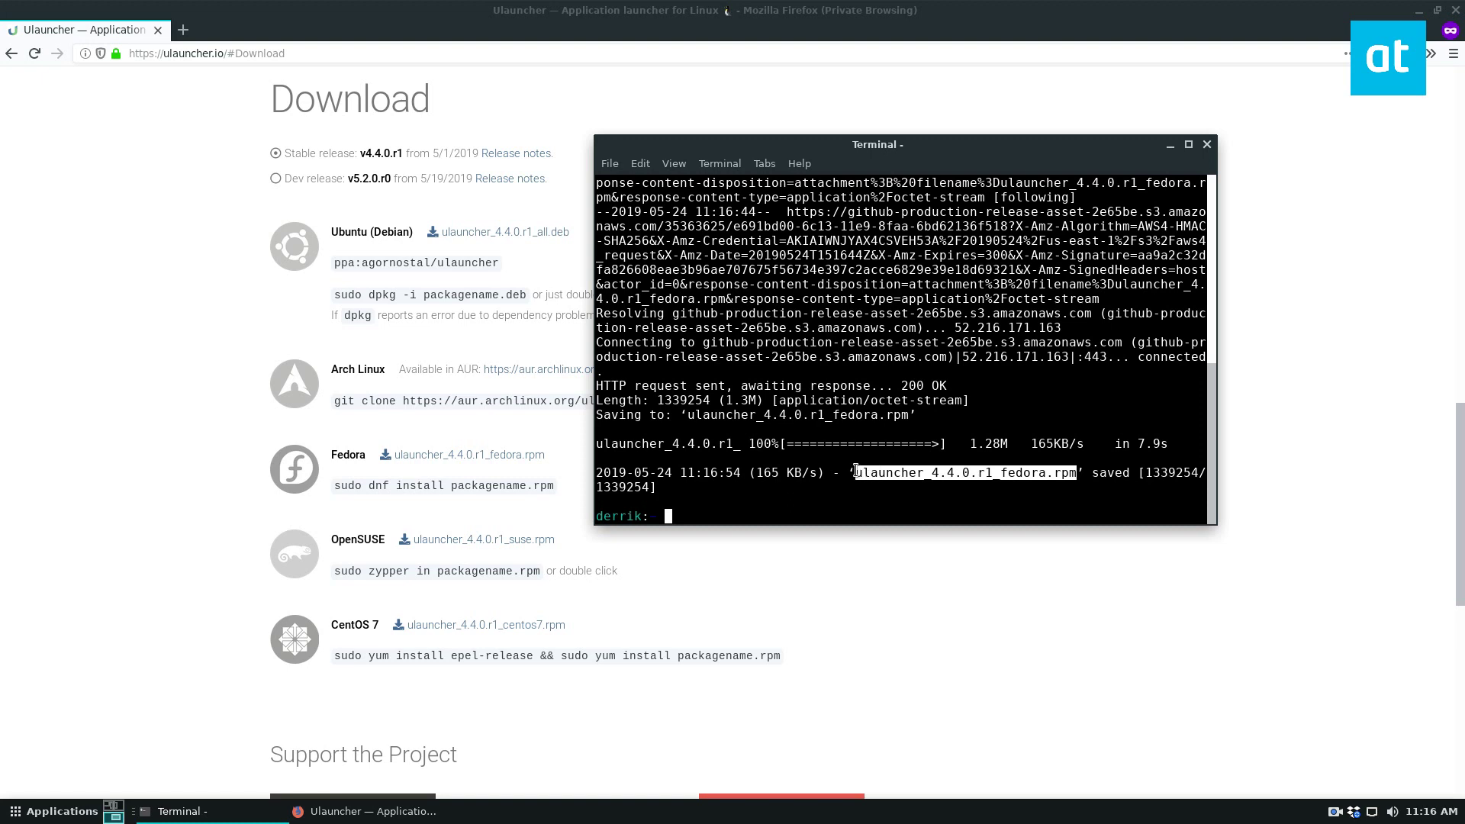
right_click(857, 473)
click(901, 545)
click(837, 509)
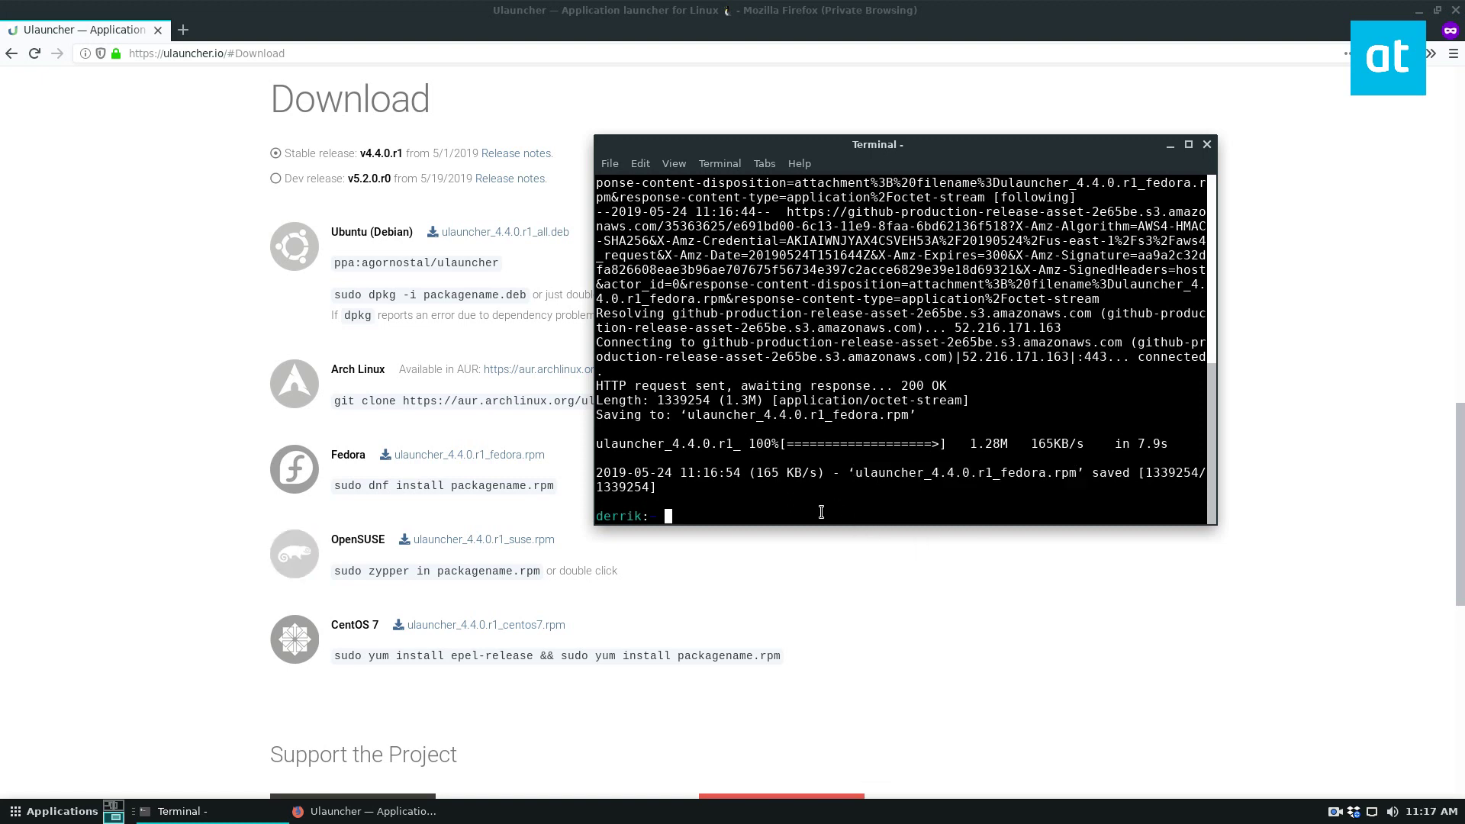
text(sudo dnf instal)
text(l)
key(ctrl+shift+v)
key(Return)
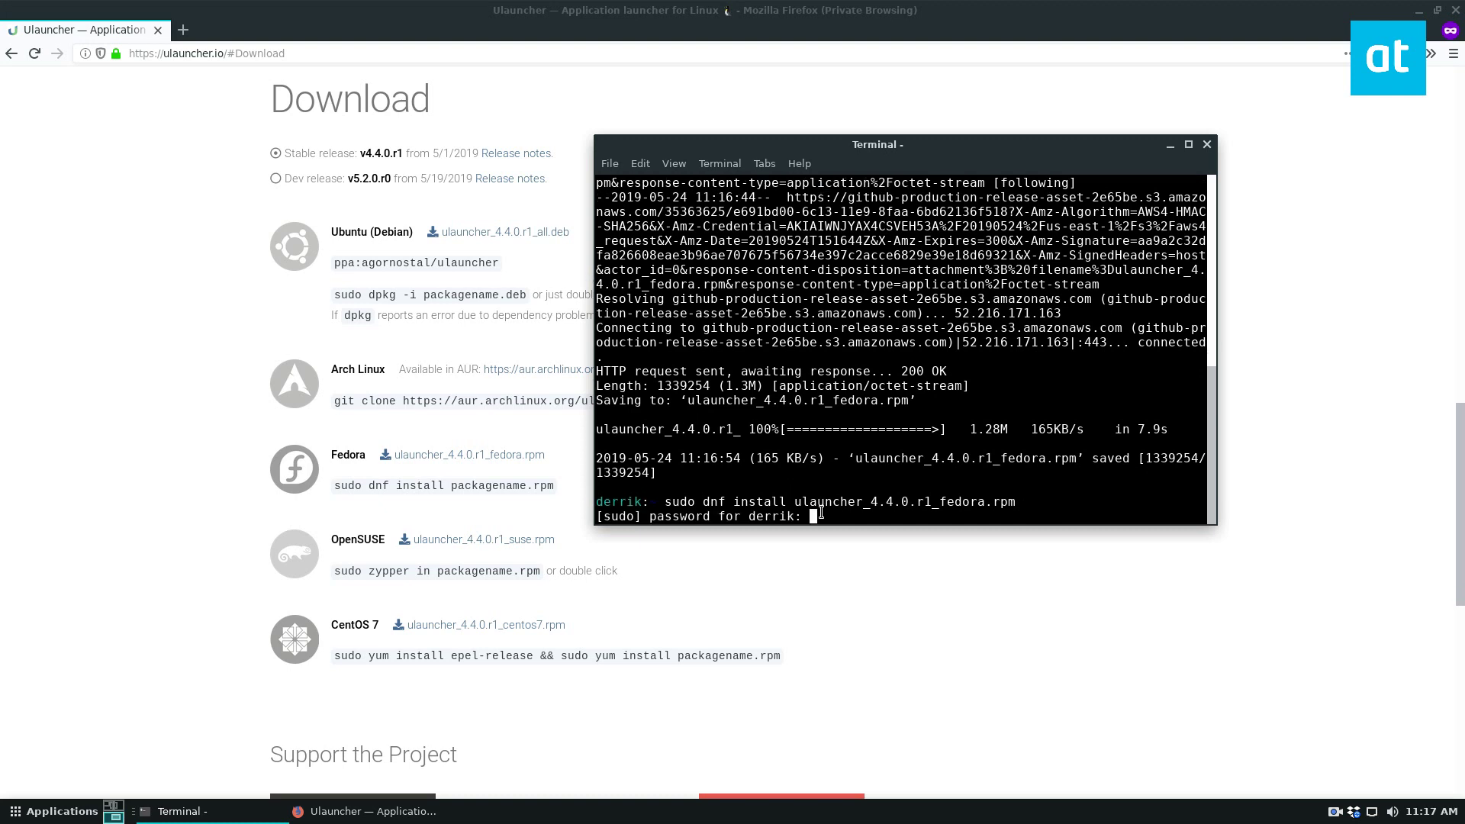
key(Return)
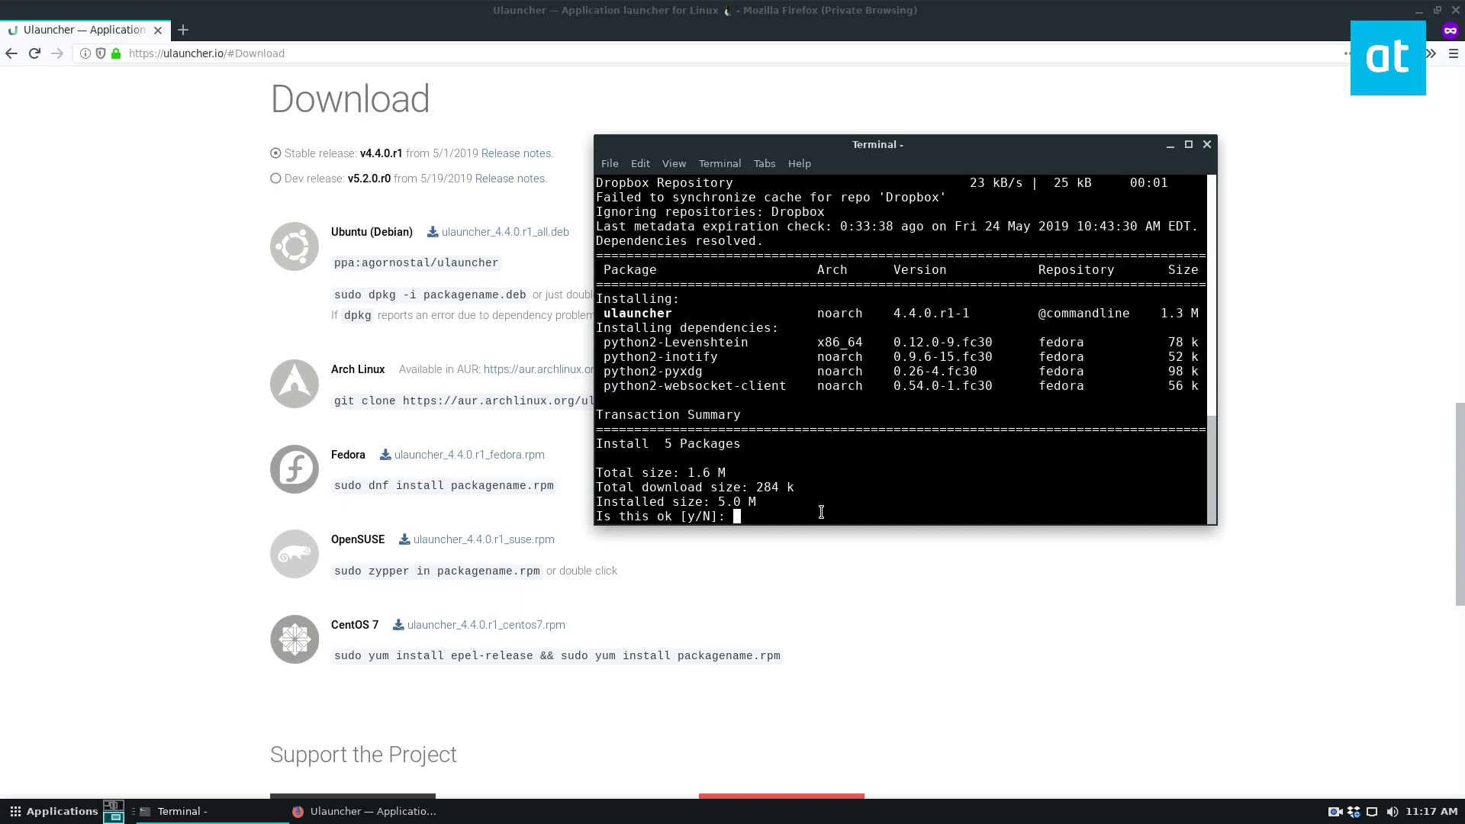
text(y)
key(Return)
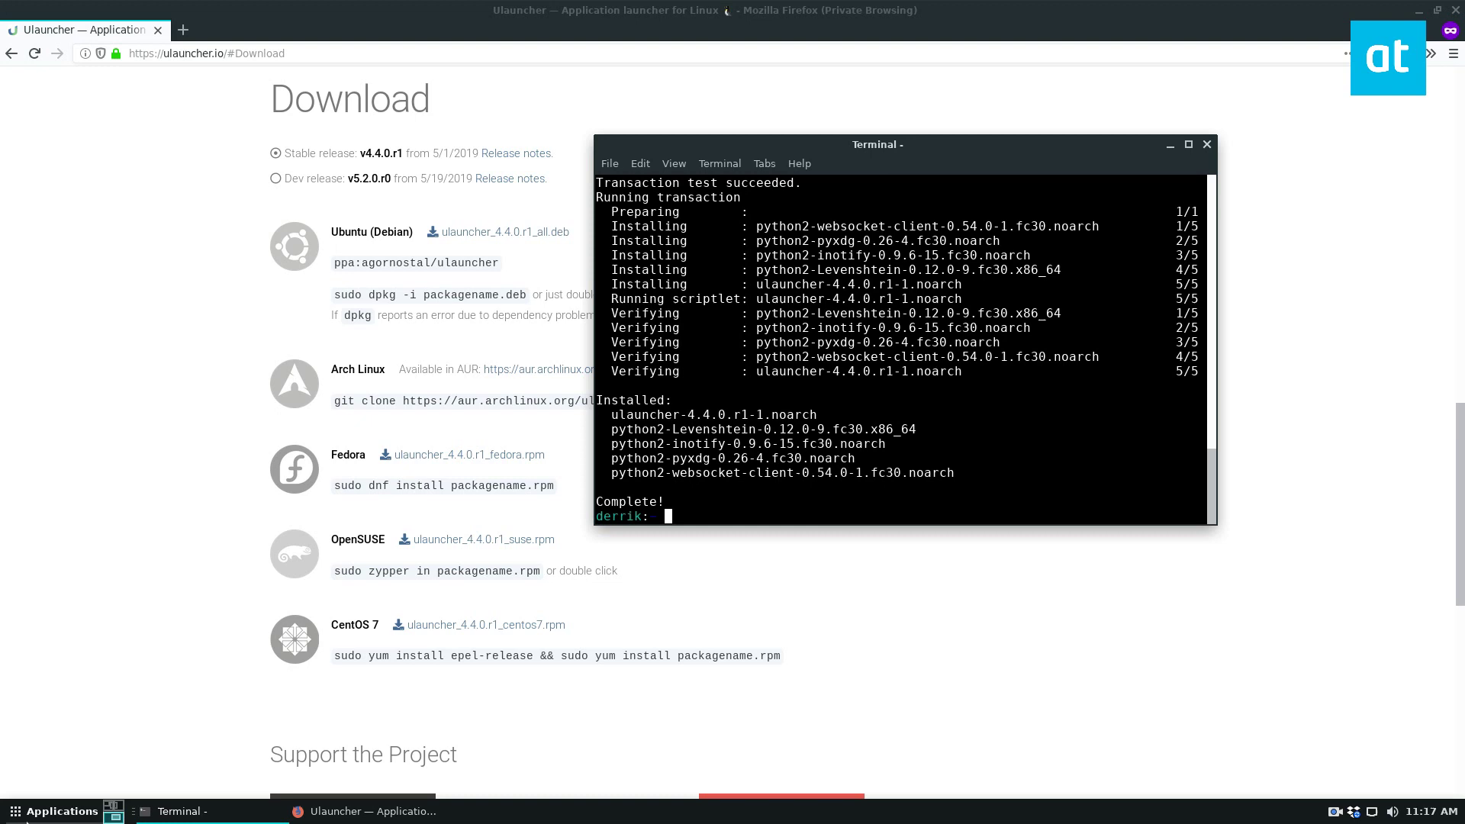
- Start the ulauncher command from Application Finder (Alt+F2) after closing the applications menu
click(63, 810)
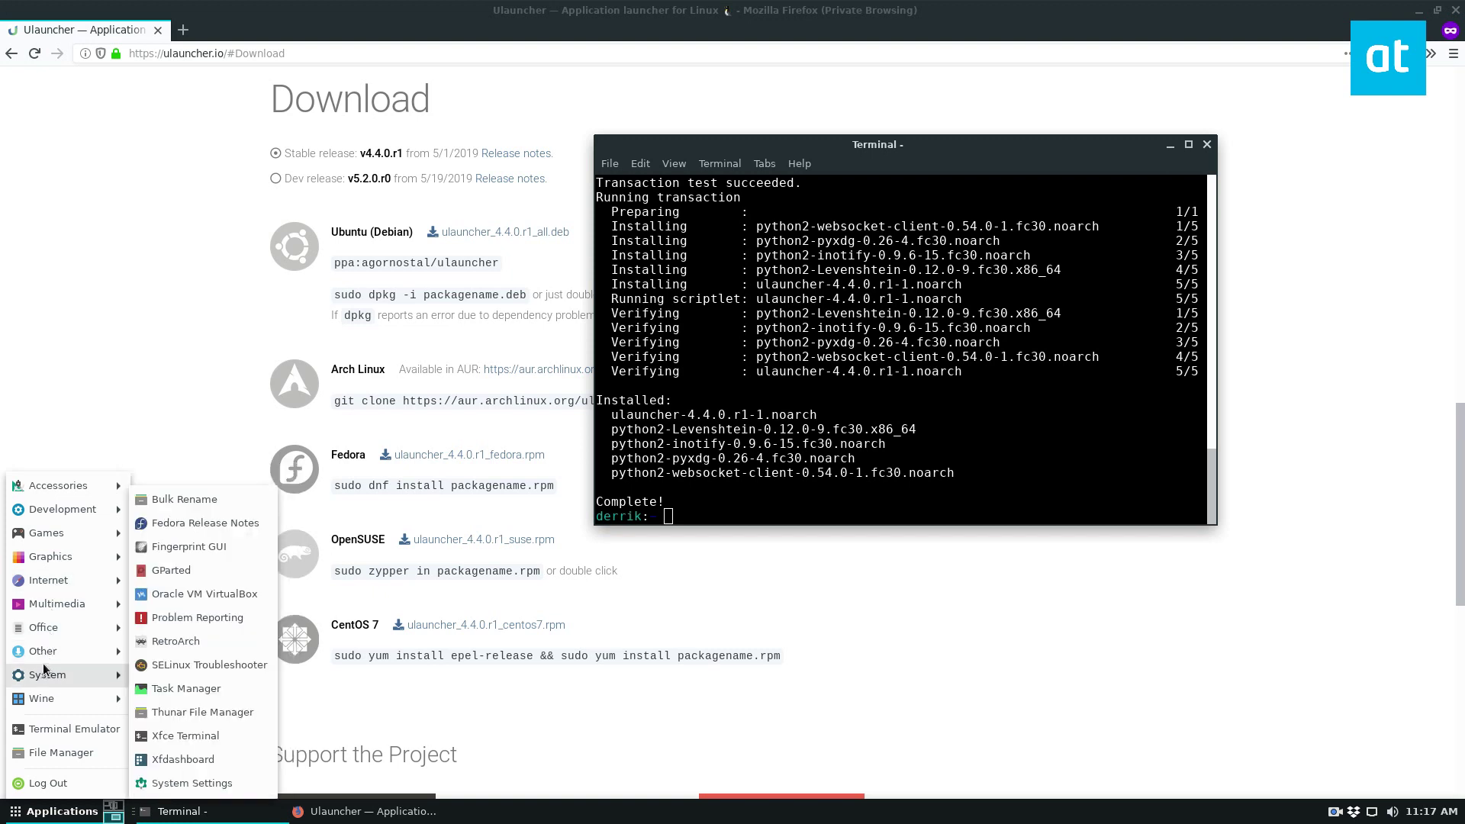
mouse_move(43, 699)
click(136, 309)
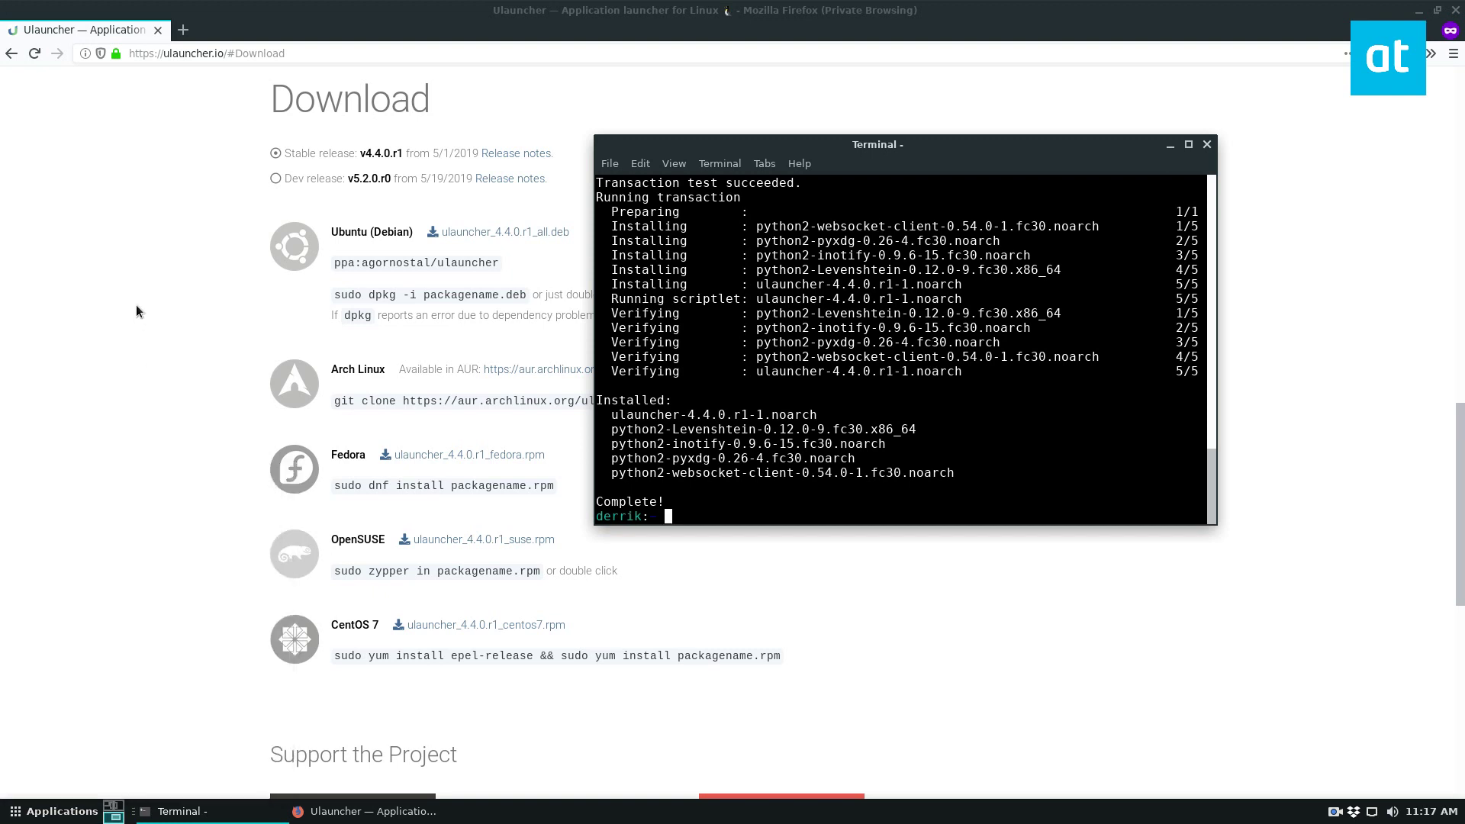
key(alt+F2)
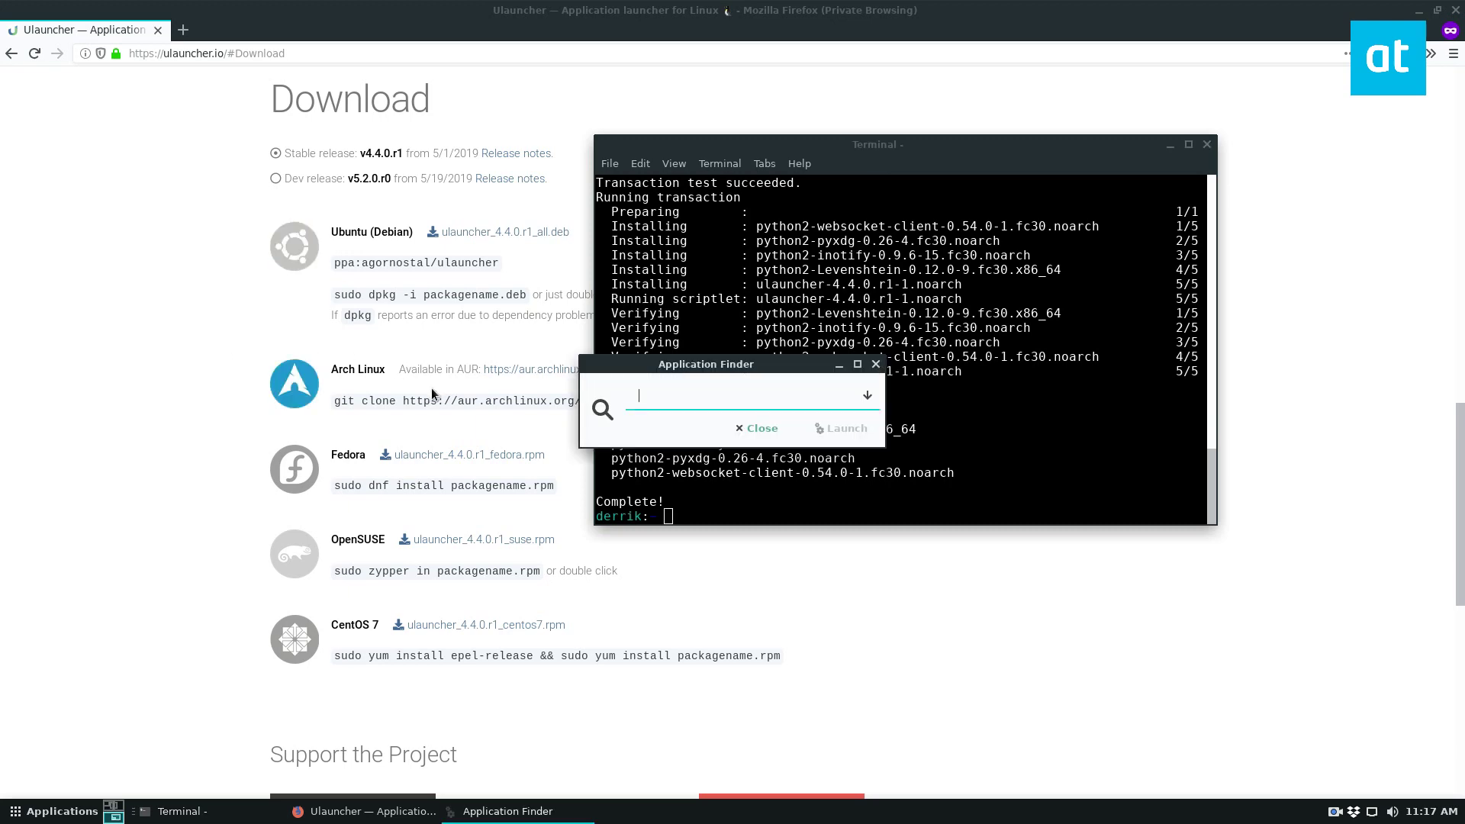
text(ula)
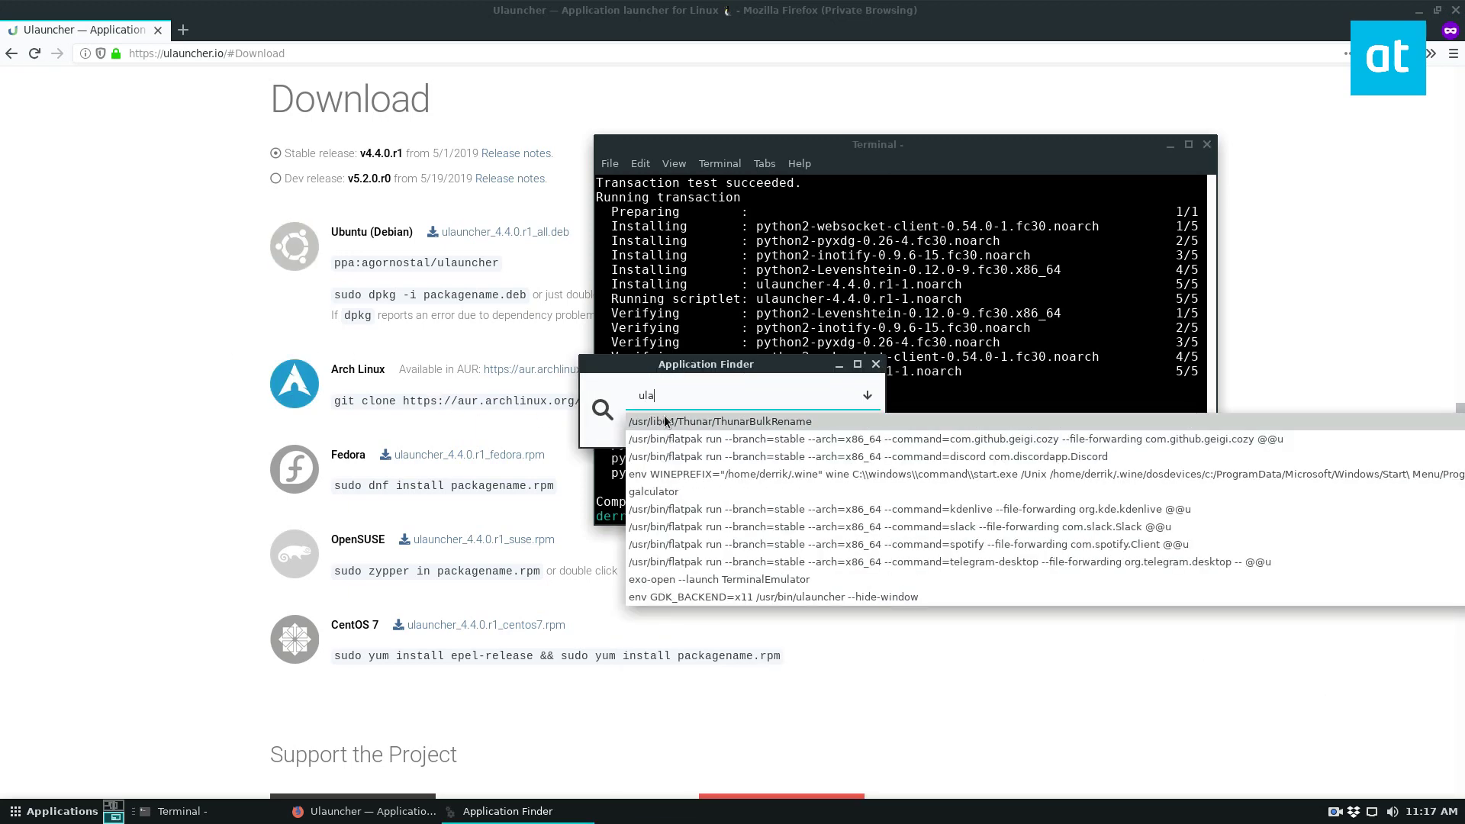
text(uncher)
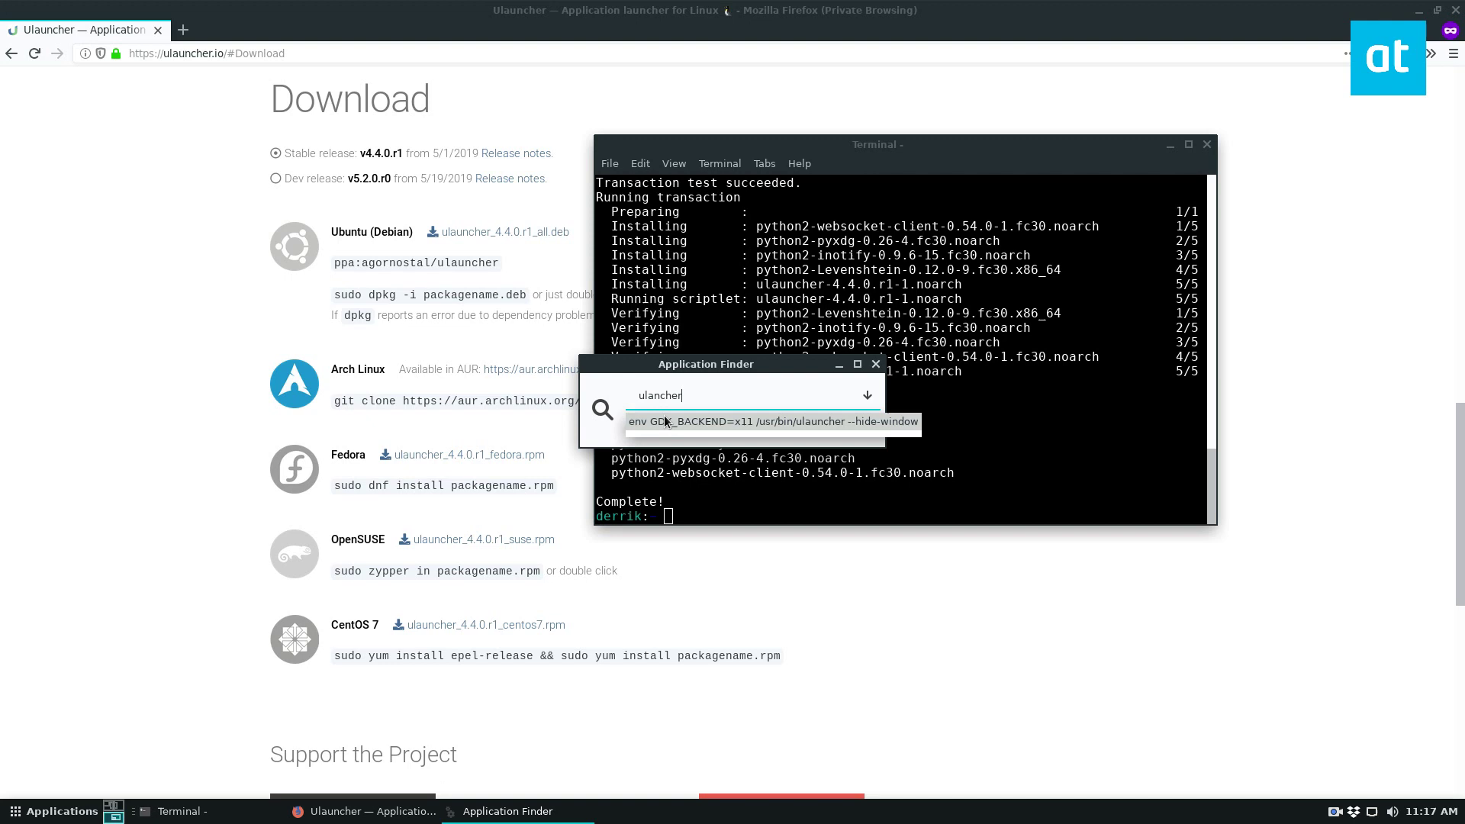
click(664, 422)
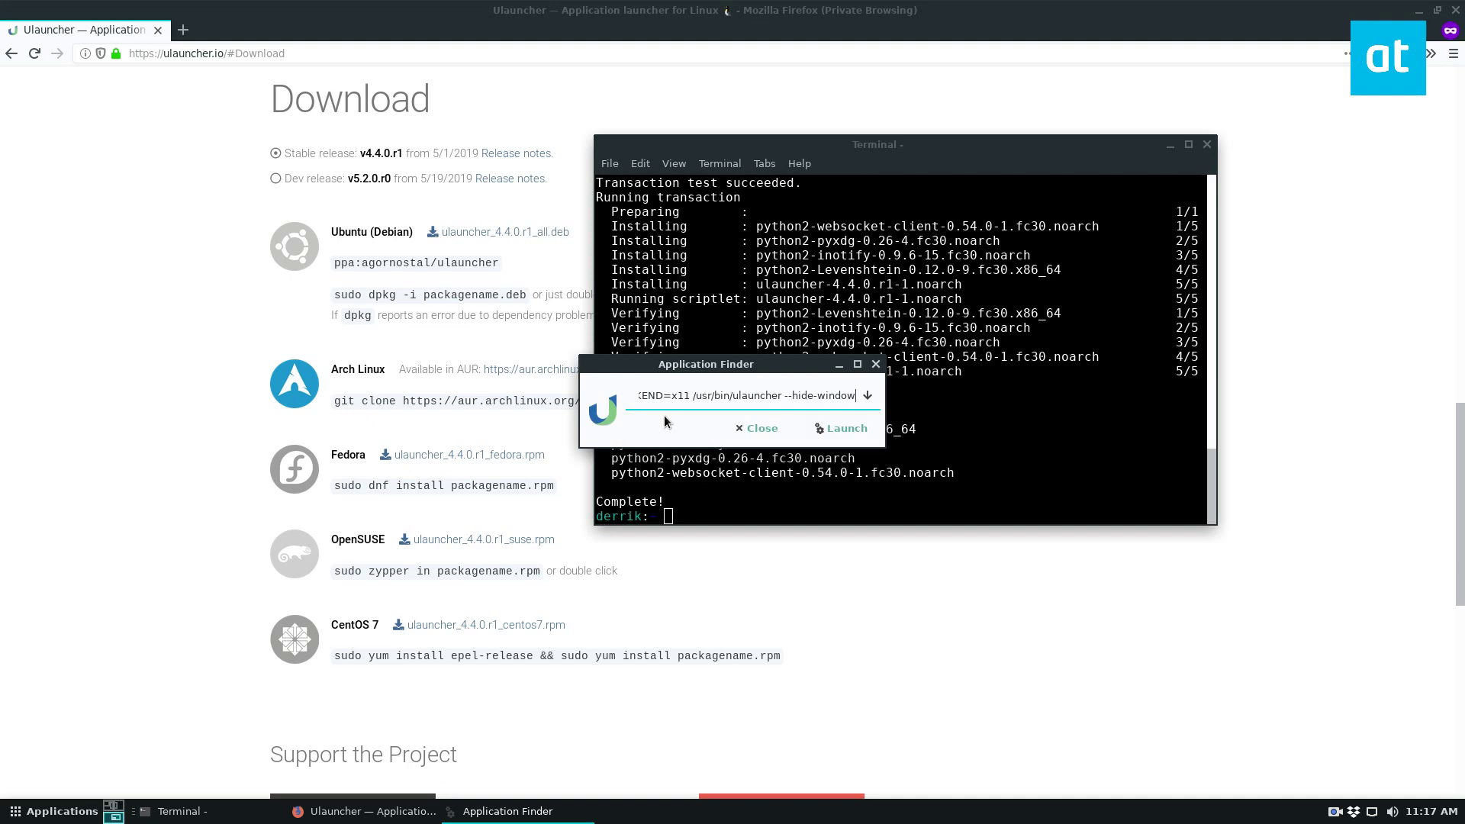
click(836, 427)
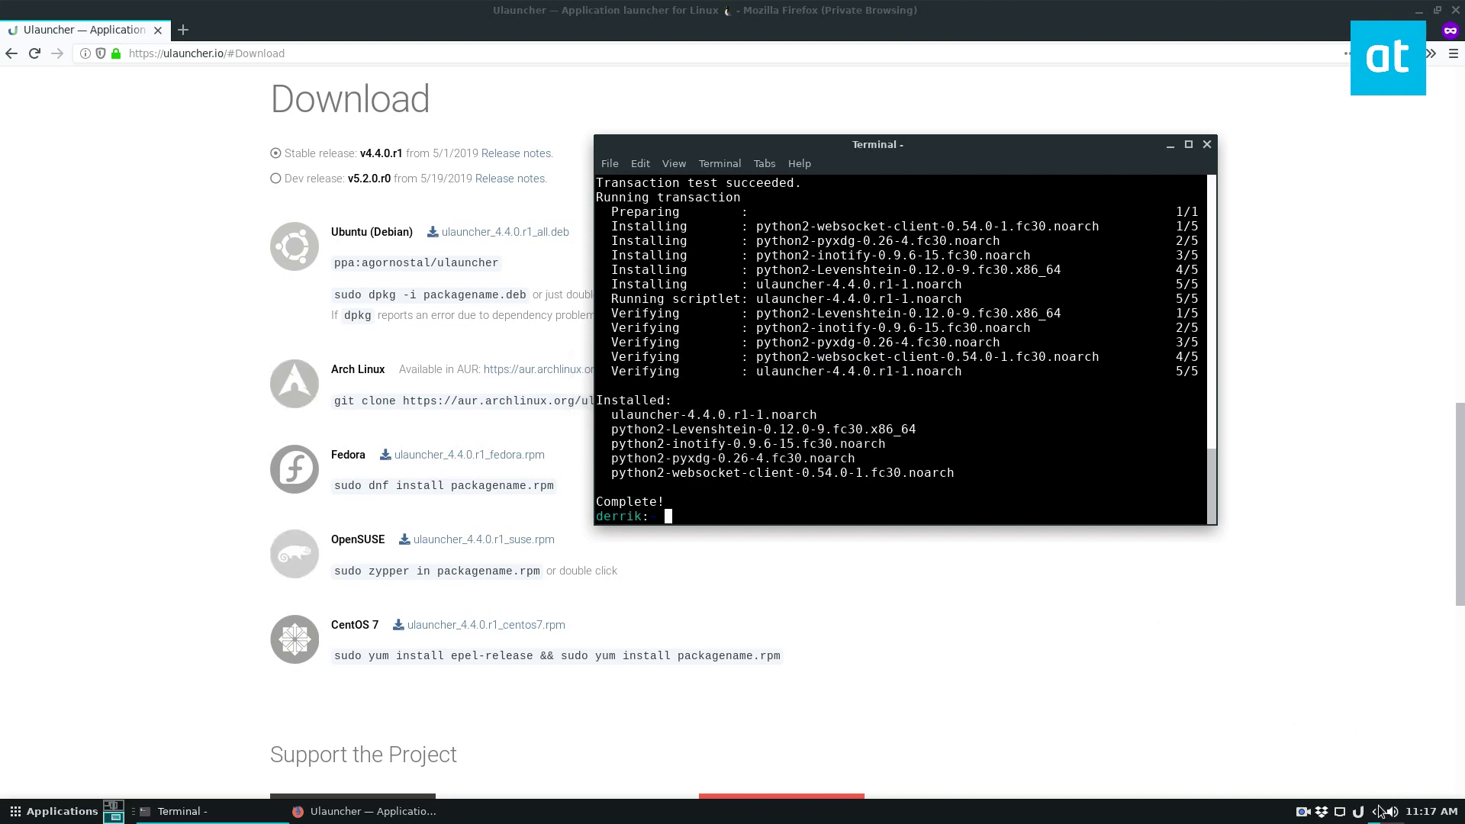
text(a)
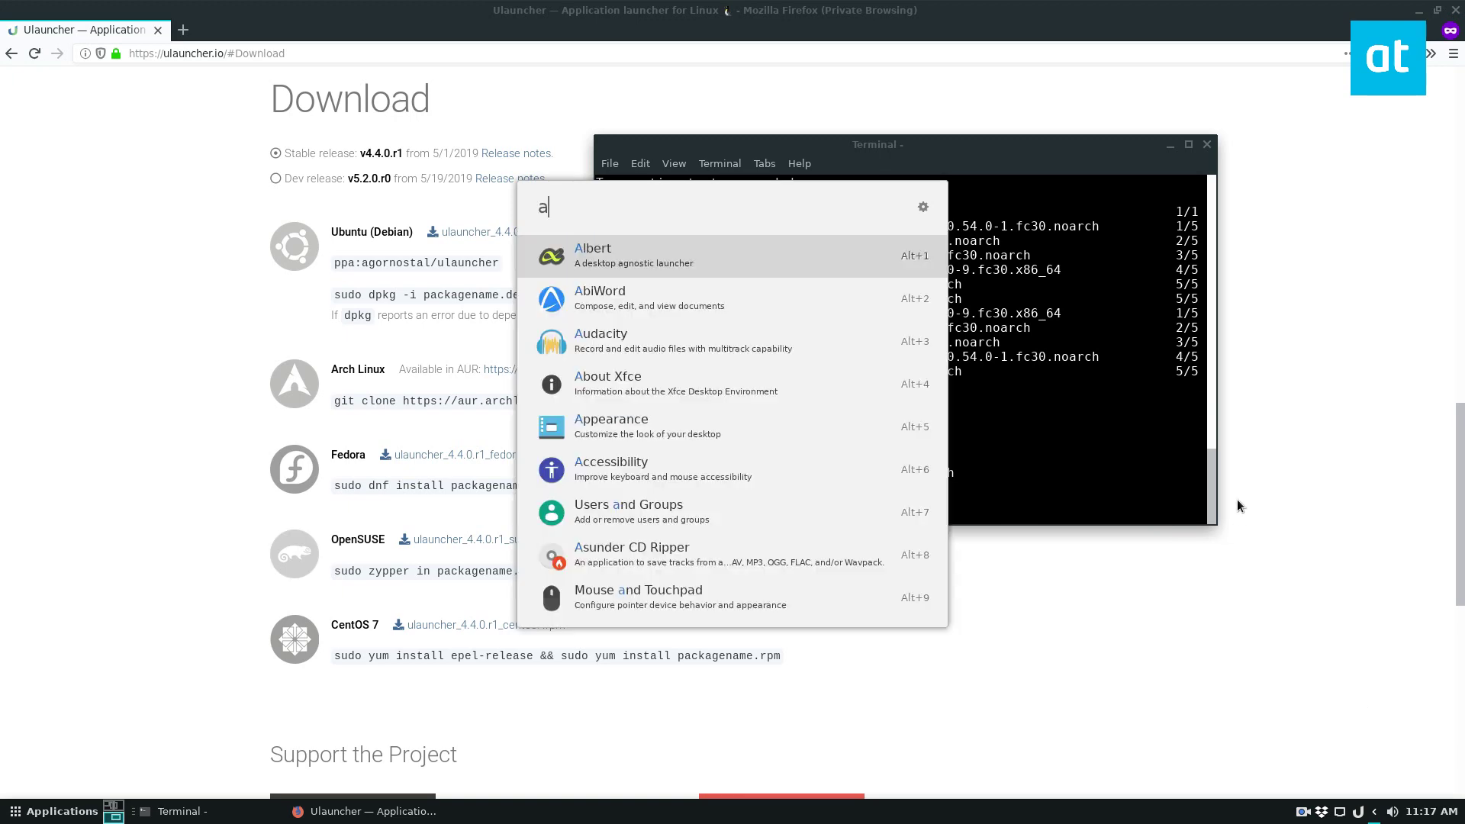
text(v)
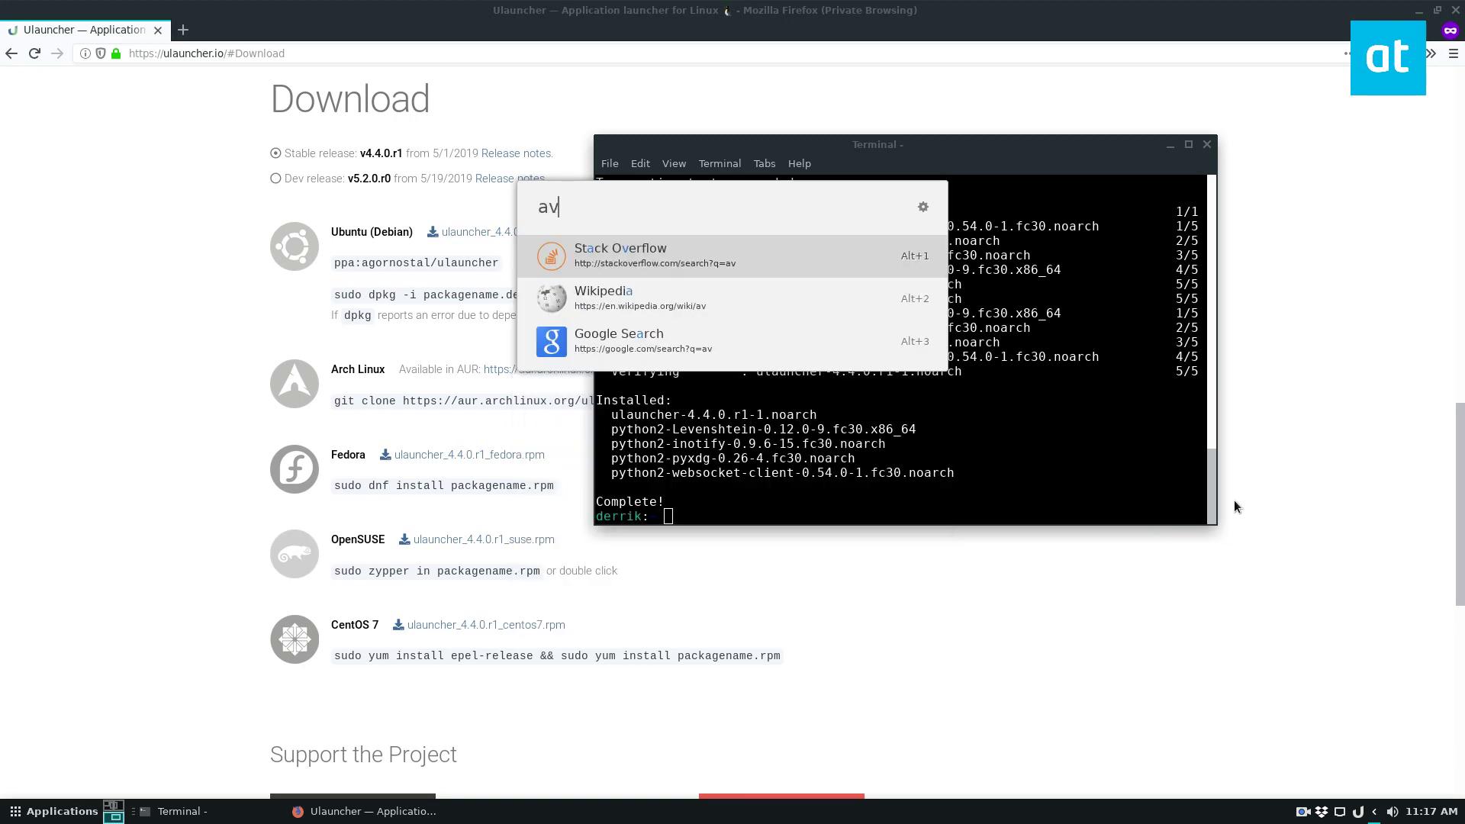
- Query Ulauncher for av, chro and iclo, showing iCloud and FileBot, then dismiss it
key(BackSpace)
key(BackSpace)
text(wasasd)
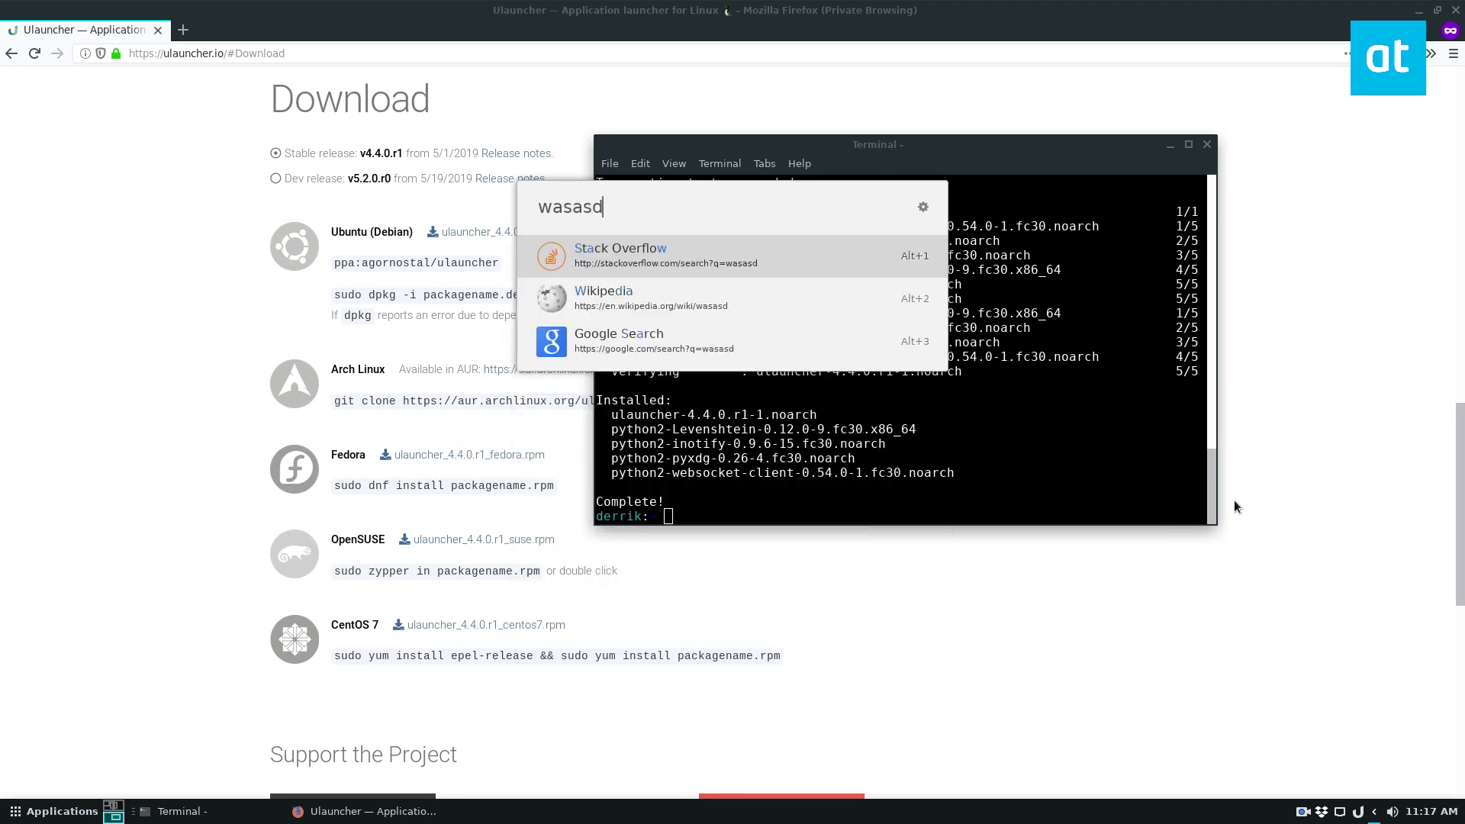
key(BackSpace)
key(BackSpace)
key(BackSpace)
key(BackSpace)
key(BackSpace)
key(BackSpace)
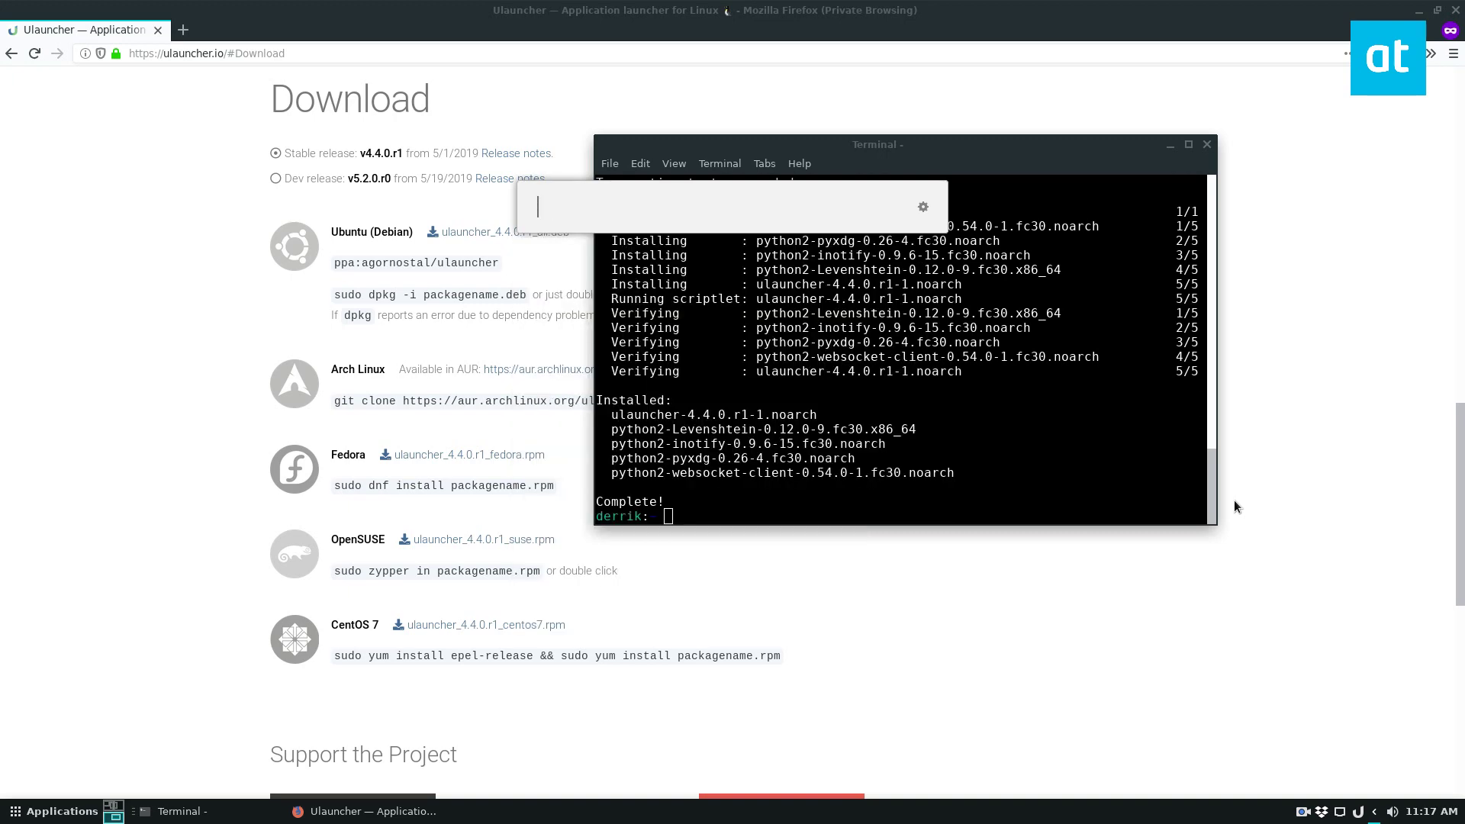
text(chromu)
key(BackSpace)
key(BackSpace)
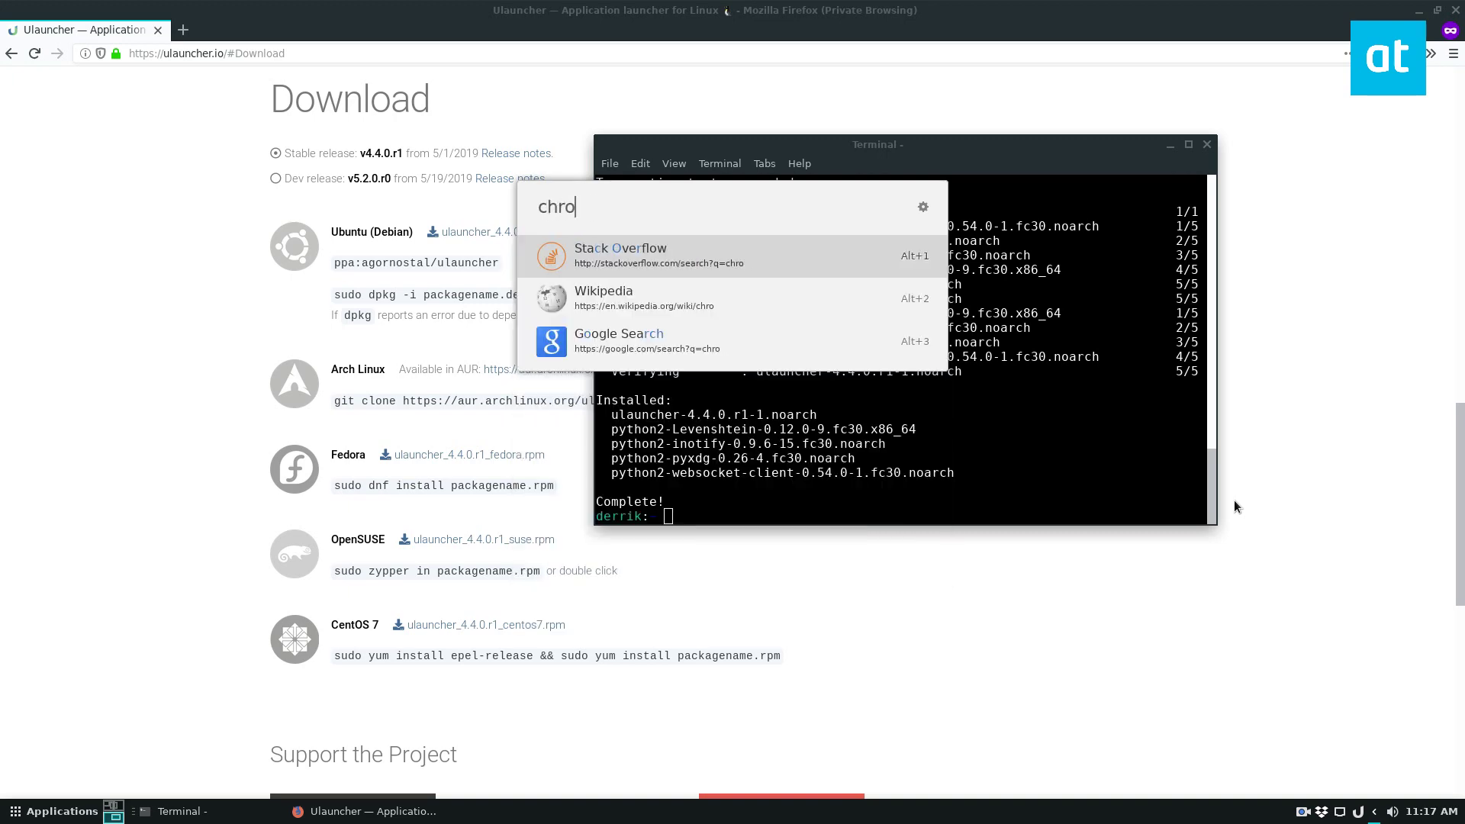
key(BackSpace)
key(BackSpace)
key(BackSpace)
key(BackSpace)
text(iclo)
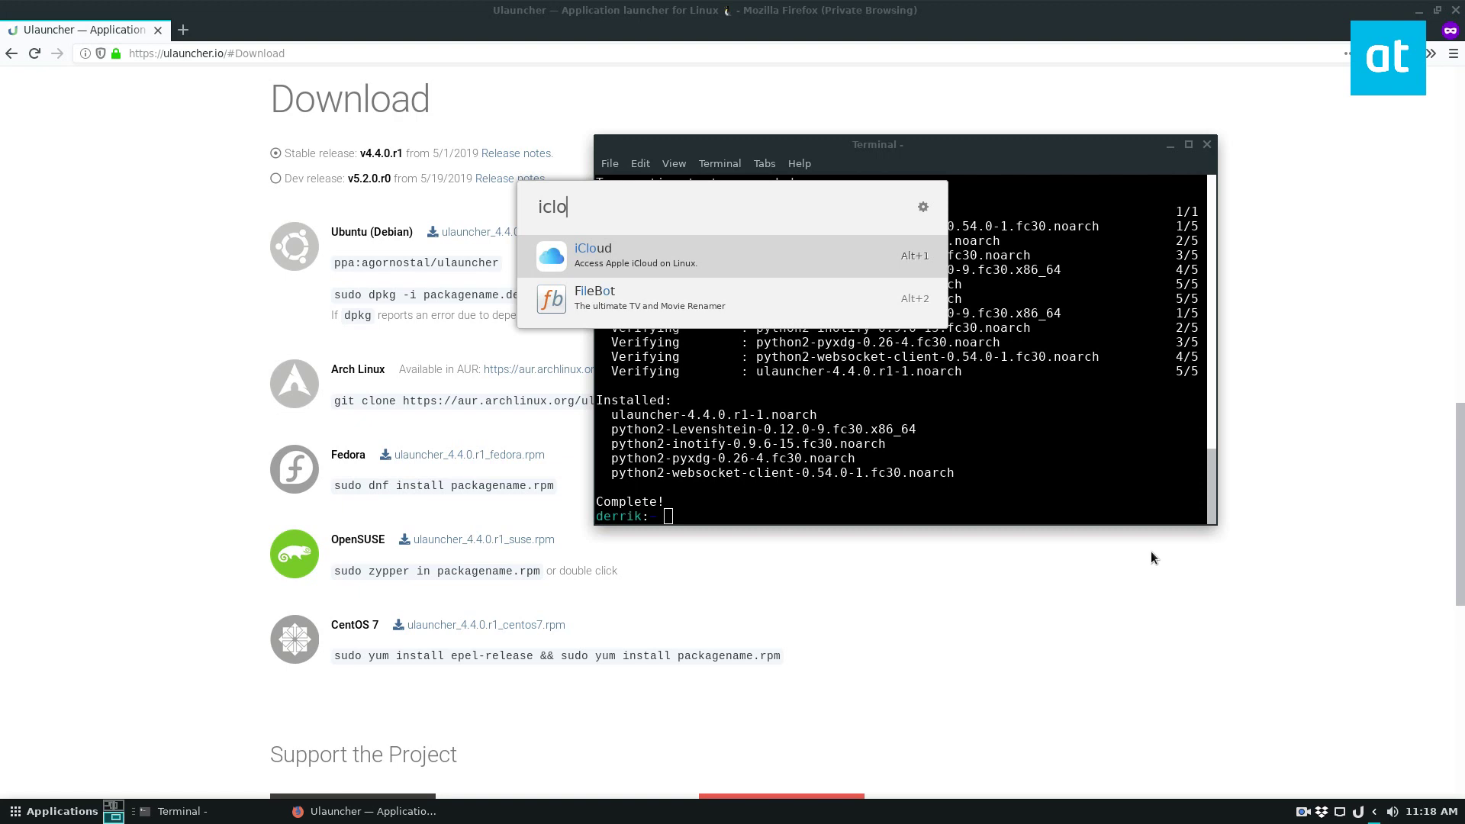
click(236, 397)
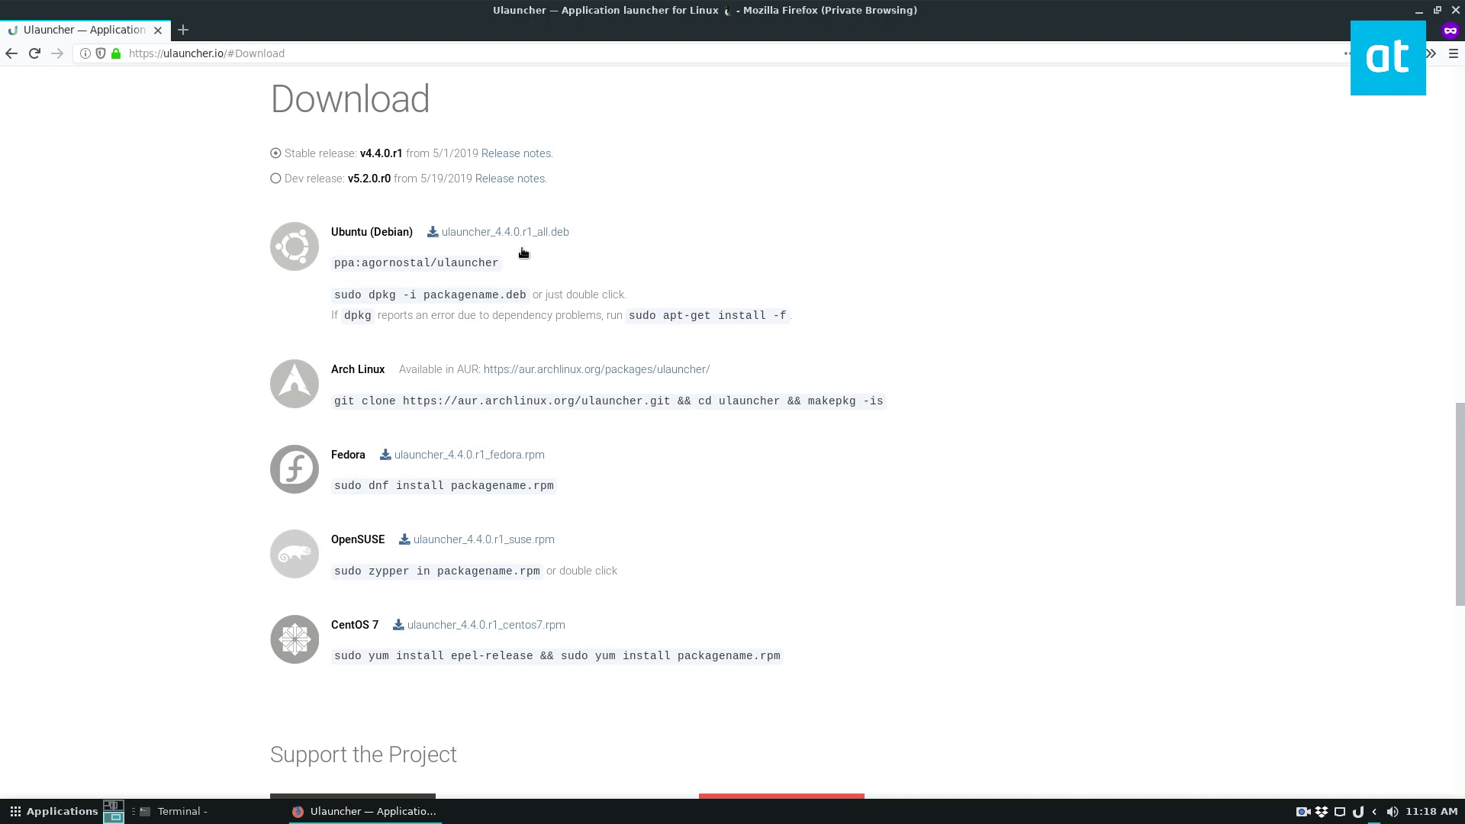